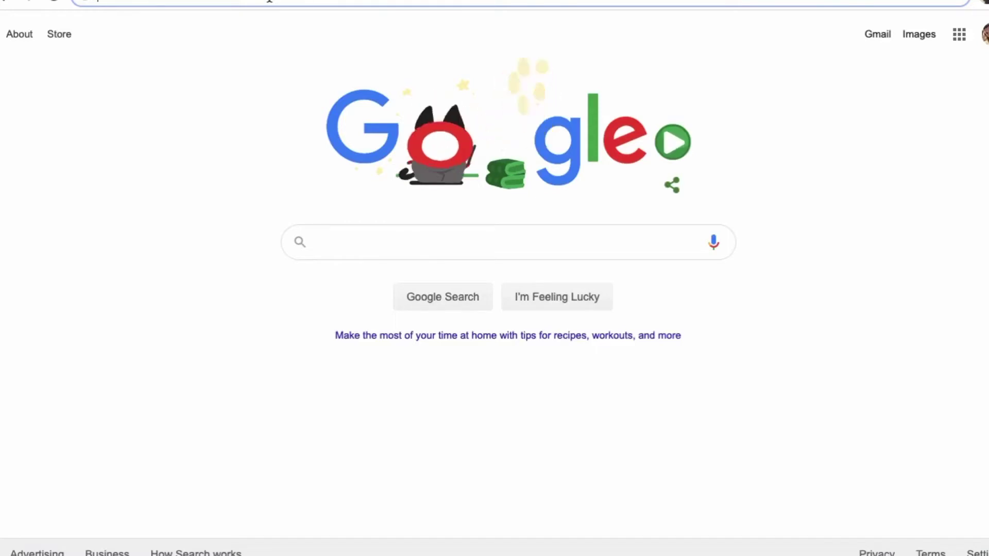
- Go to coach.teambeachbody.com and open the My Websites/Profile page to view the published sites
type("coach")
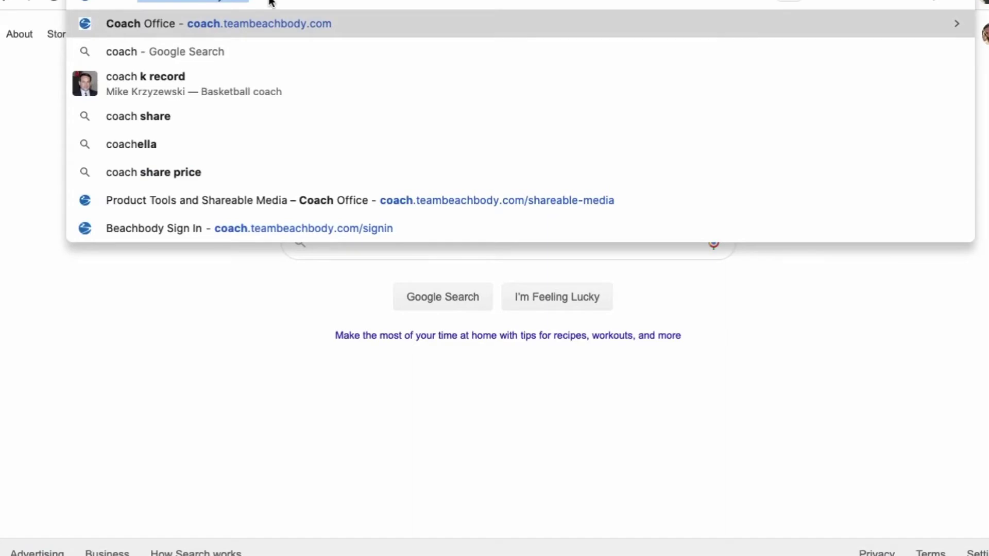
key("Return")
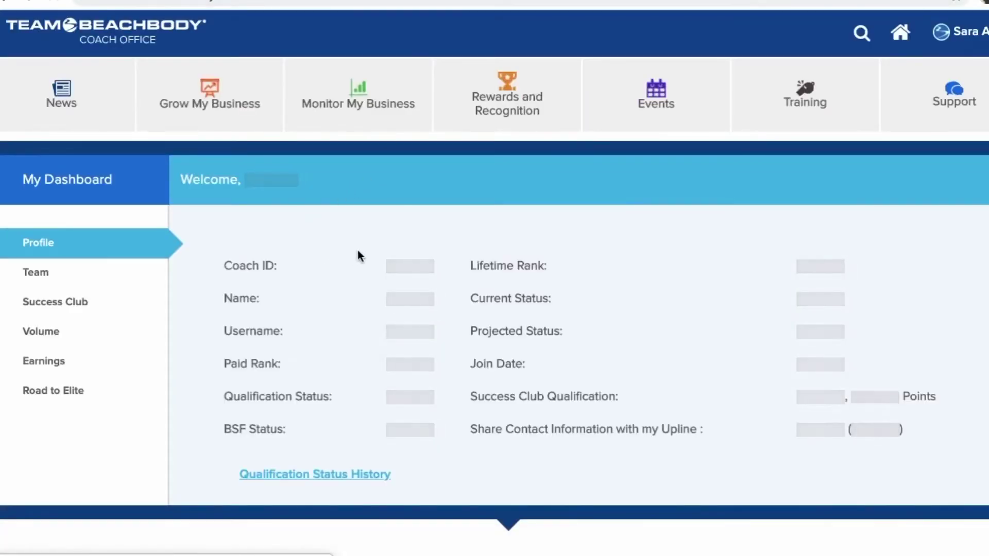
left_click(221, 103)
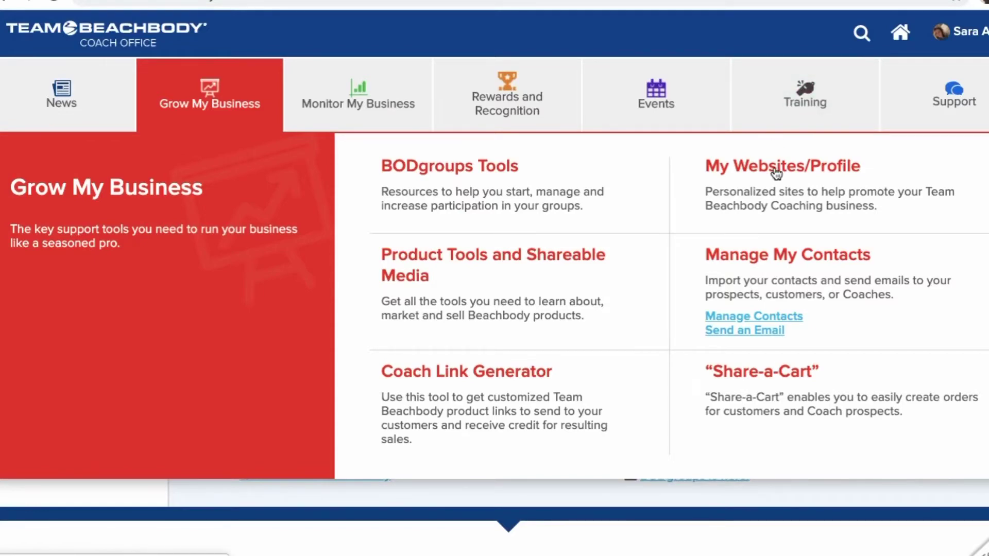
left_click(728, 205)
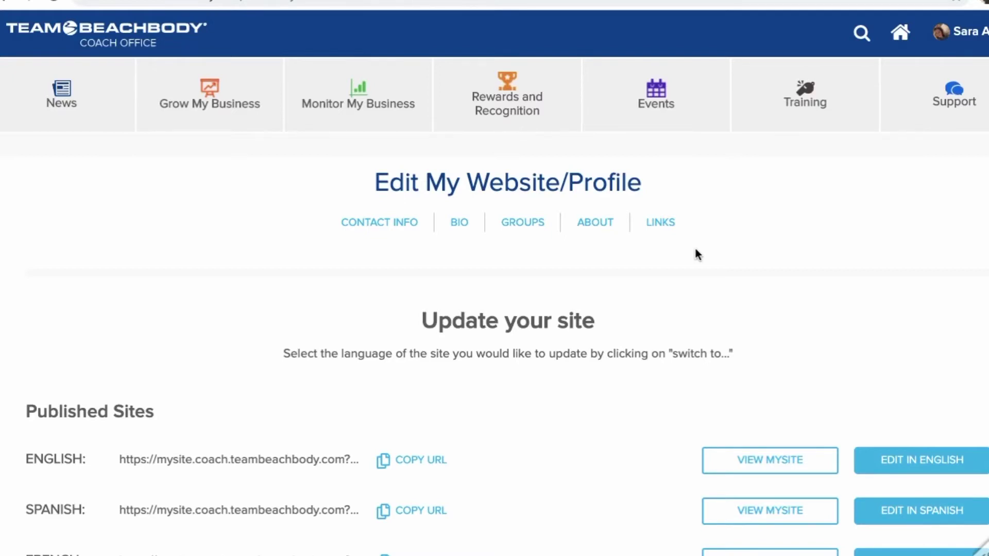
scroll(209, 435, "down", 2)
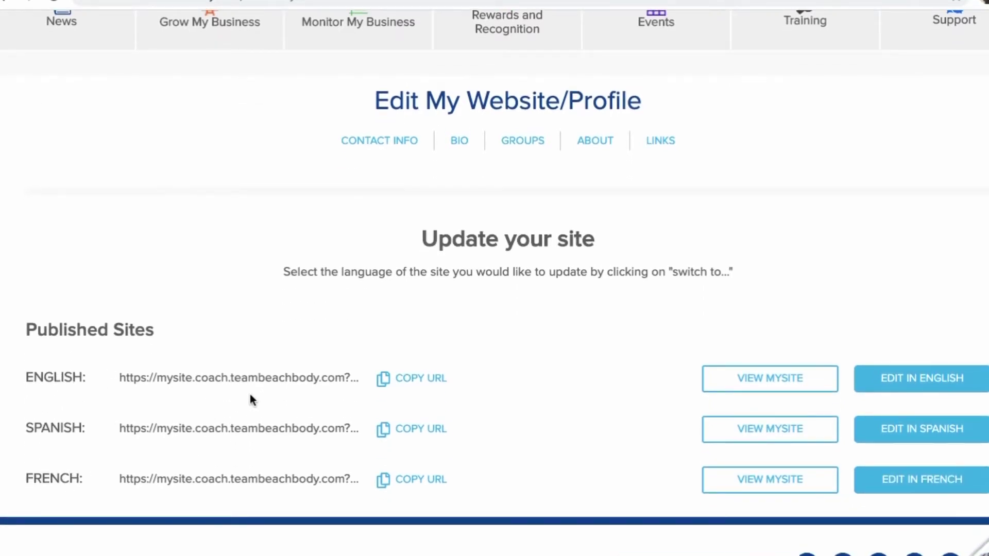
scroll(249, 394, "up", 2)
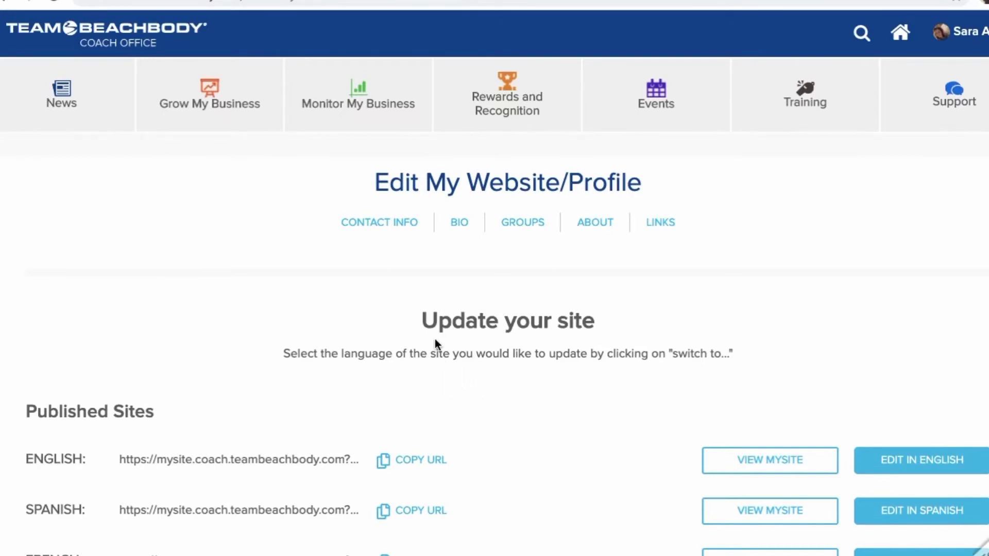
- Open the profile's contact information and review the photo, contact details and social media URL fields
left_click(395, 232)
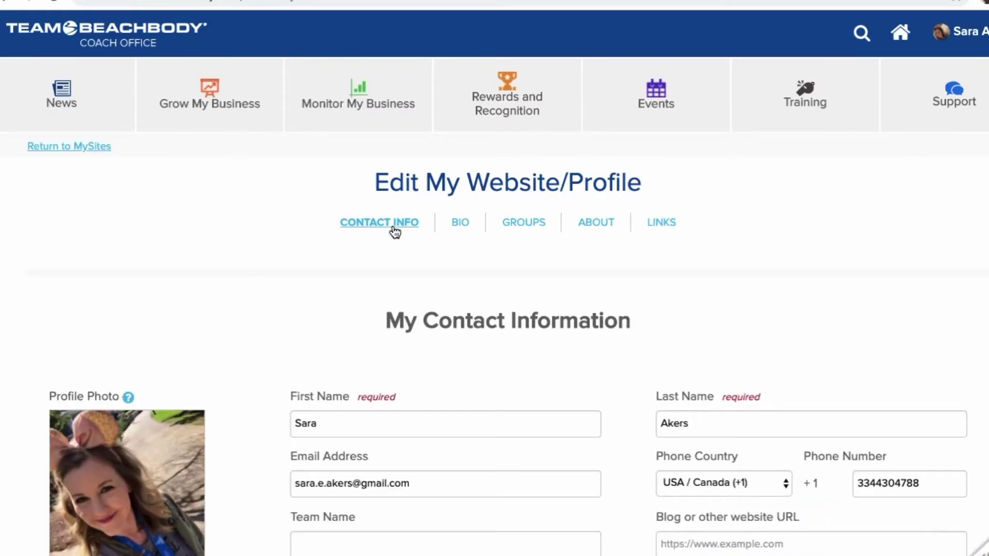
scroll(455, 348, "down", 2)
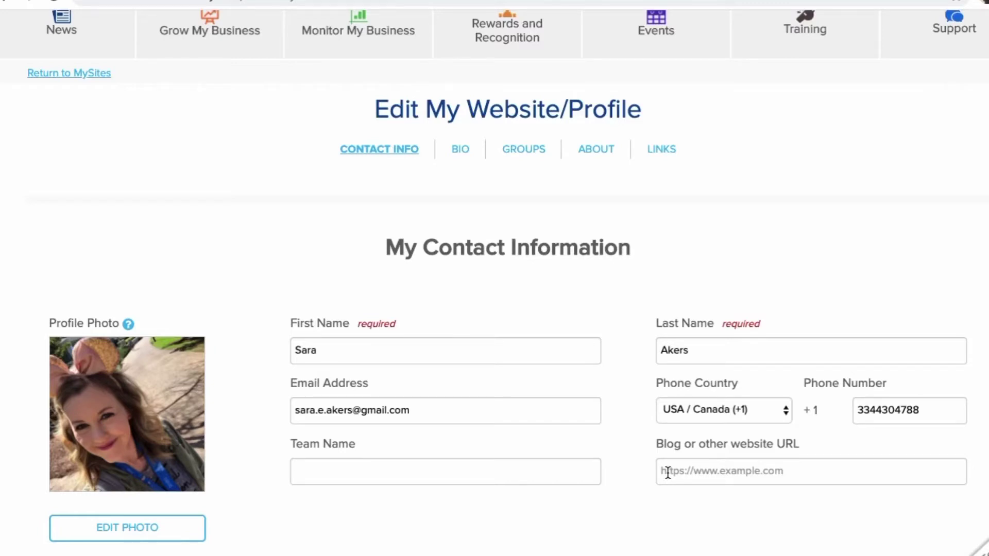
scroll(629, 471, "down", 6)
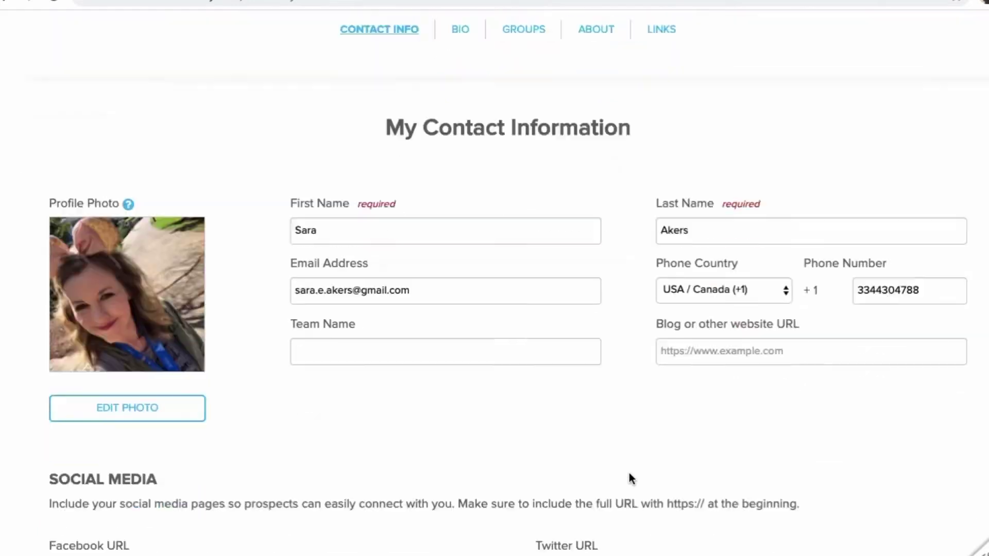
scroll(629, 471, "down", 1)
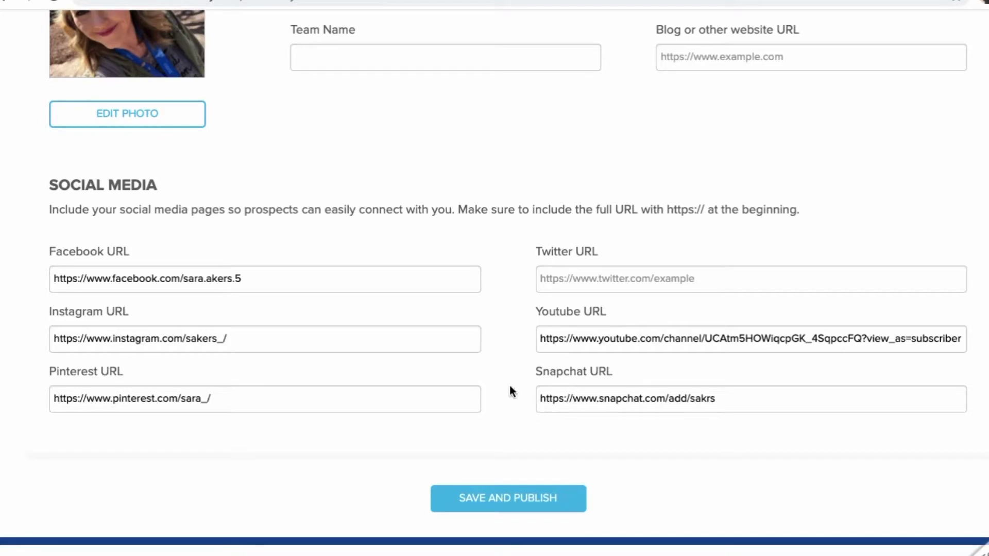
scroll(509, 391, "up", 9)
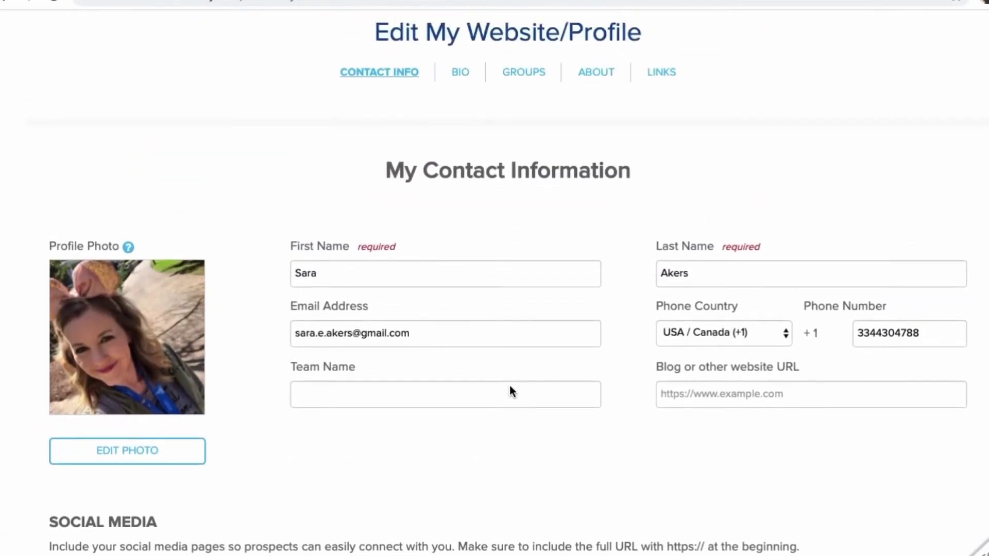
scroll(508, 386, "down", 12)
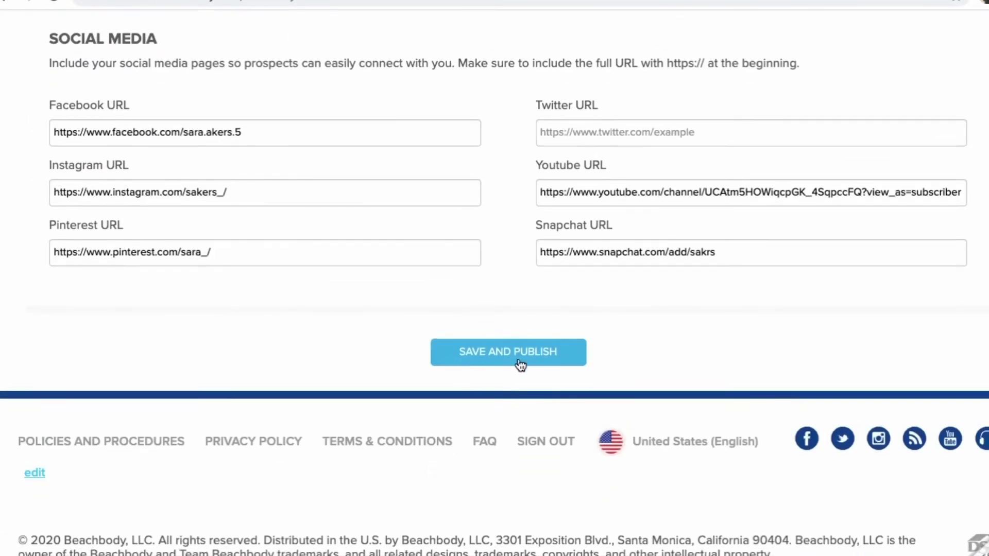
- Open the profile's Bio section and review the coach bio text
scroll(469, 243, "up", 12)
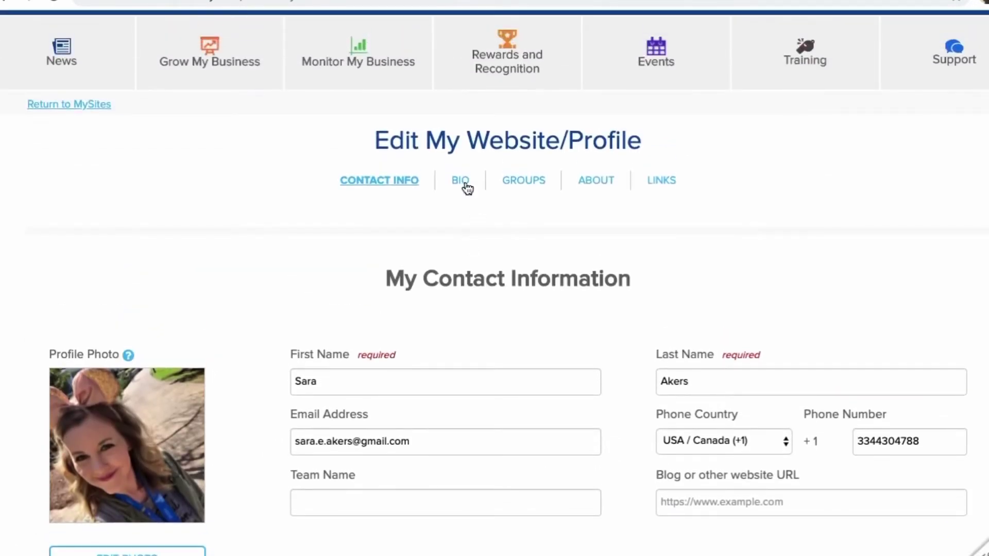
left_click(461, 181)
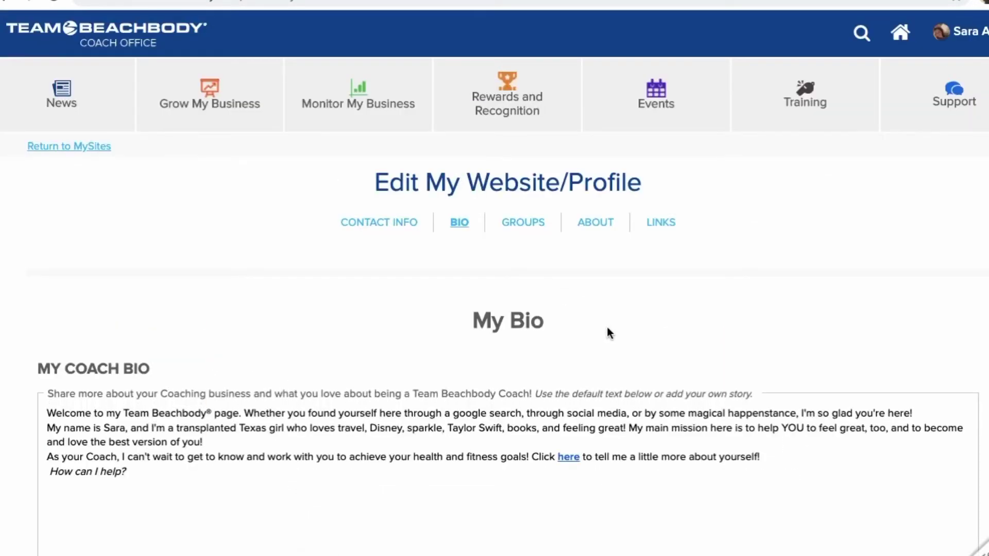
scroll(606, 324, "down", 2)
scroll(608, 332, "down", 1)
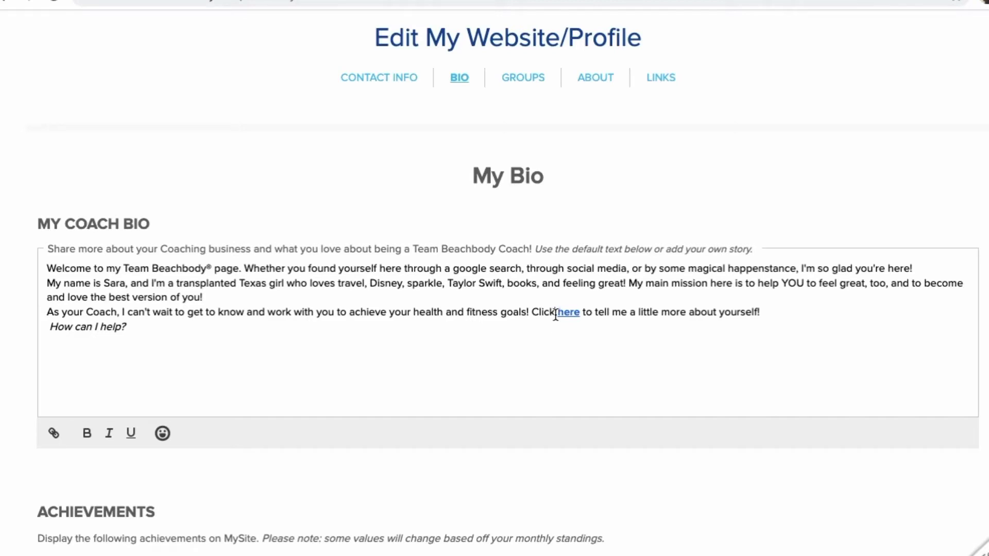
left_click_drag(556, 315, 467, 312)
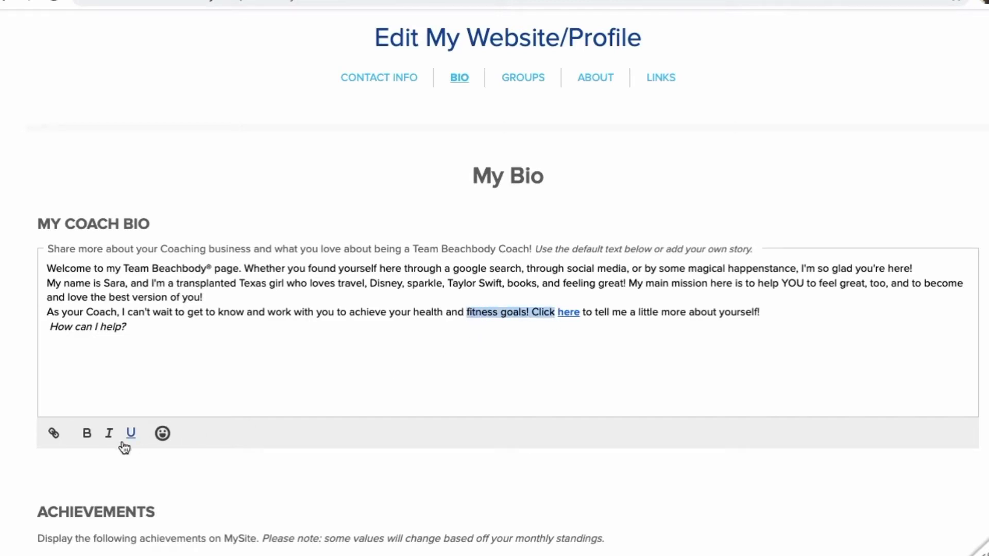
left_click(54, 435)
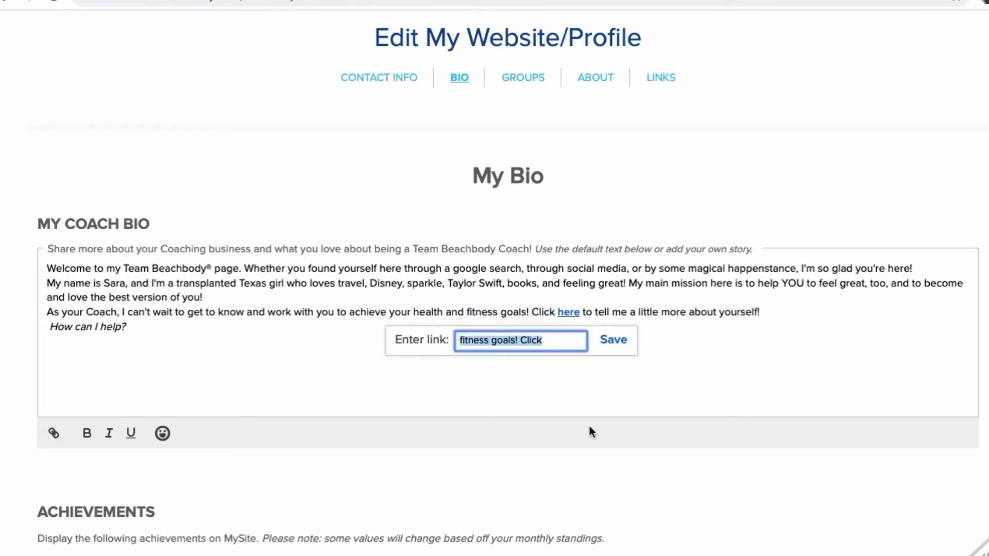
left_click(684, 371)
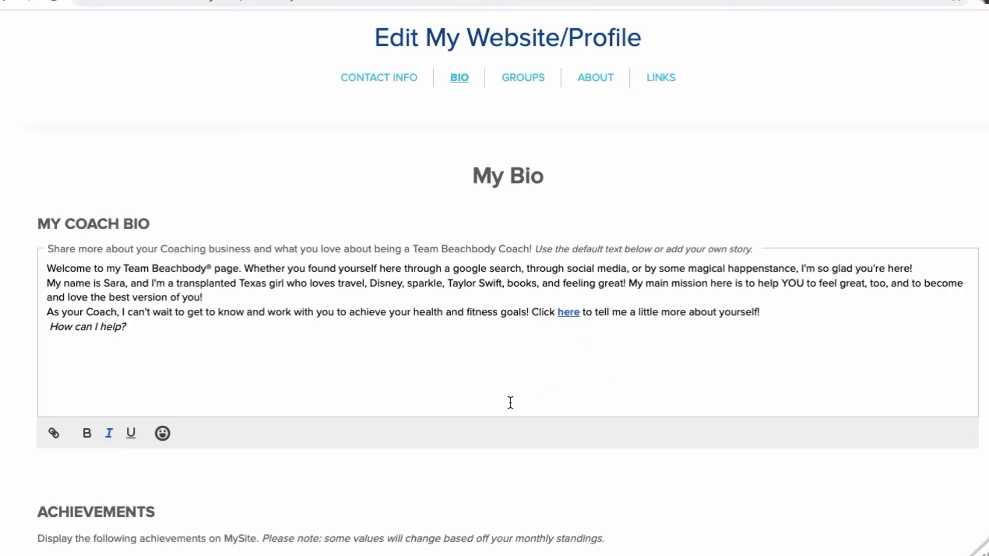
- Review the achievements, intro video and photo gallery settings below the coach bio
scroll(582, 375, "down", 2)
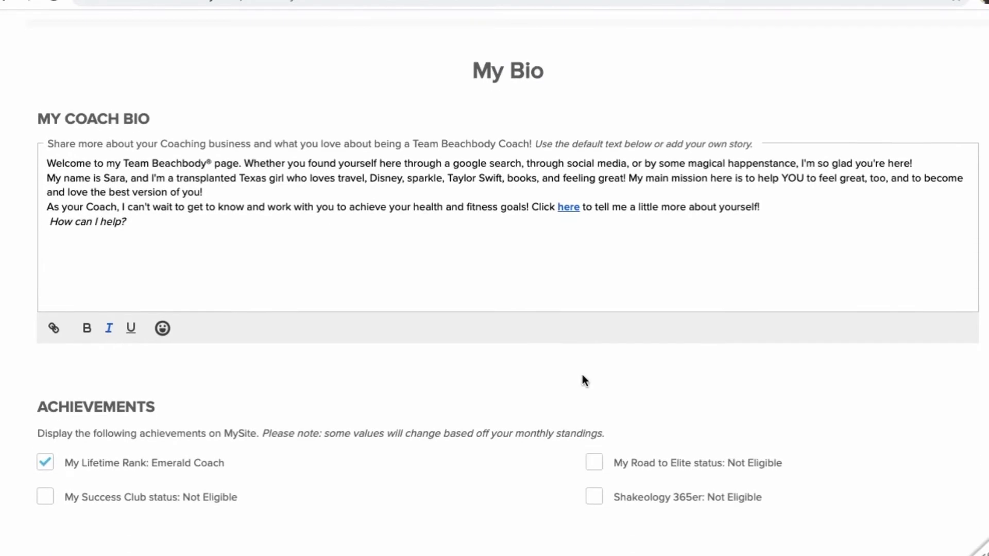
scroll(582, 375, "down", 3)
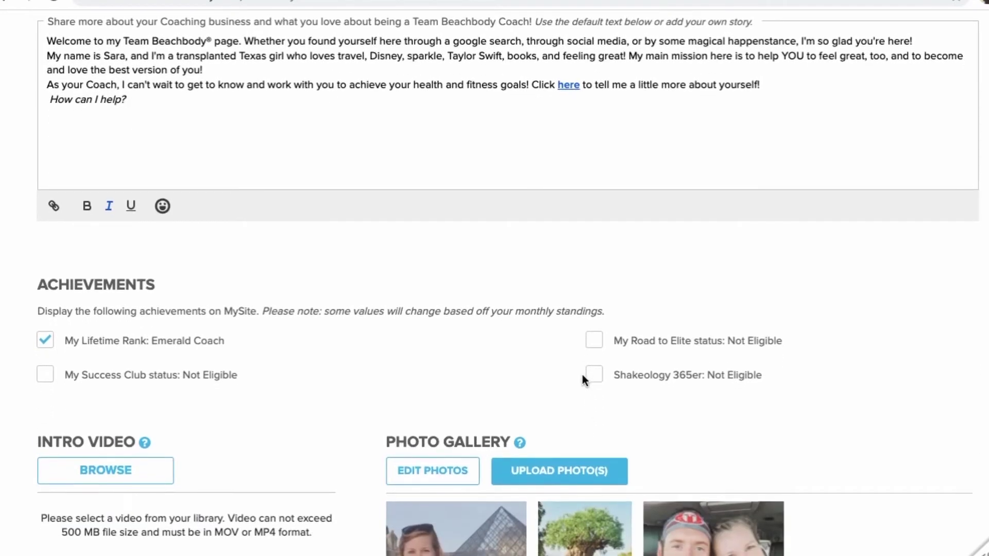
scroll(582, 374, "down", 2)
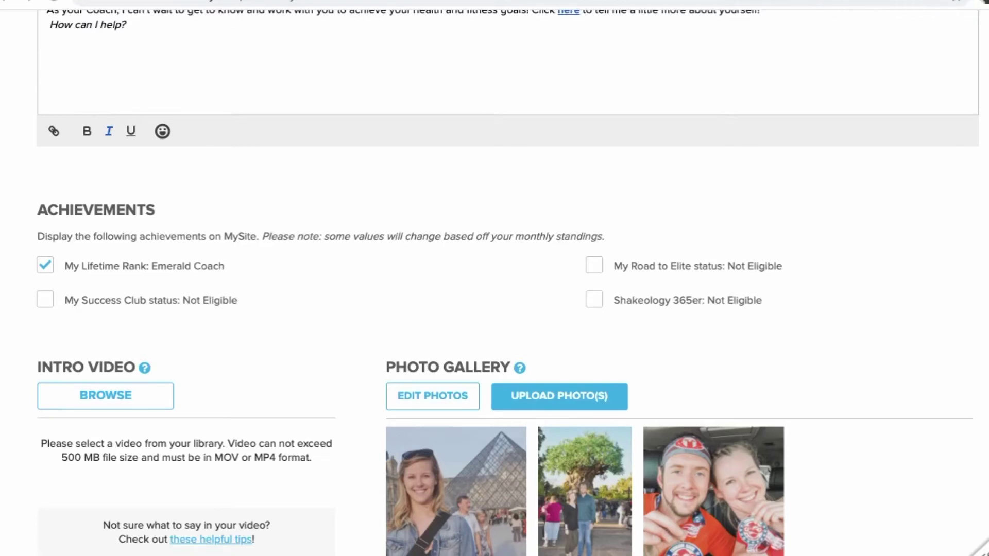
left_click(881, 102)
scroll(246, 267, "down", 2)
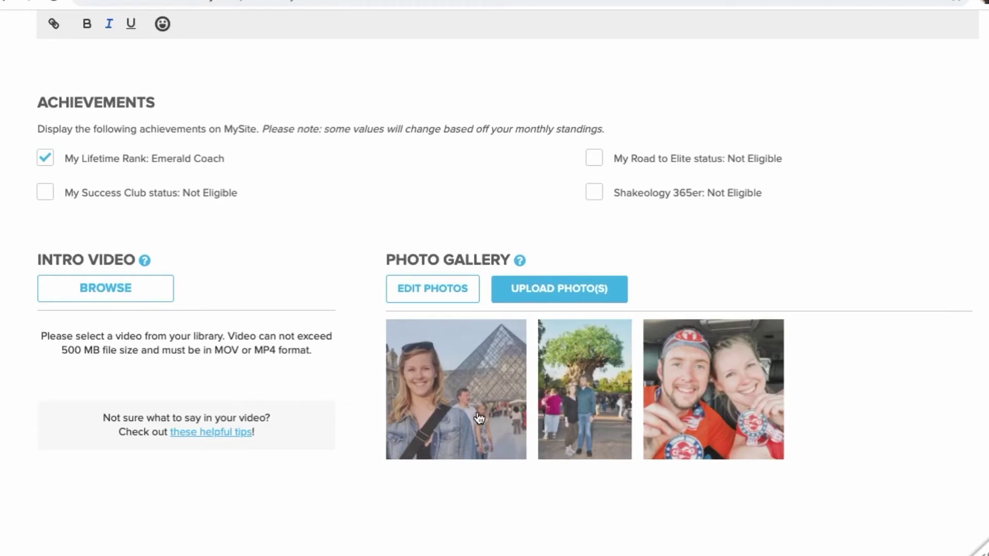
scroll(479, 418, "down", 2)
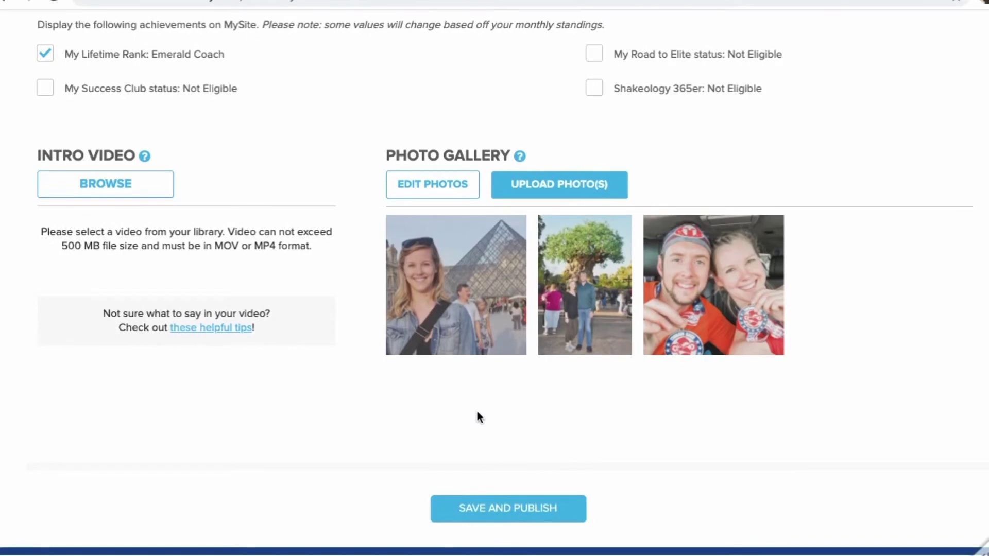
- Review the My Groups description and the More About Me answers of the website profile
scroll(477, 417, "up", 12)
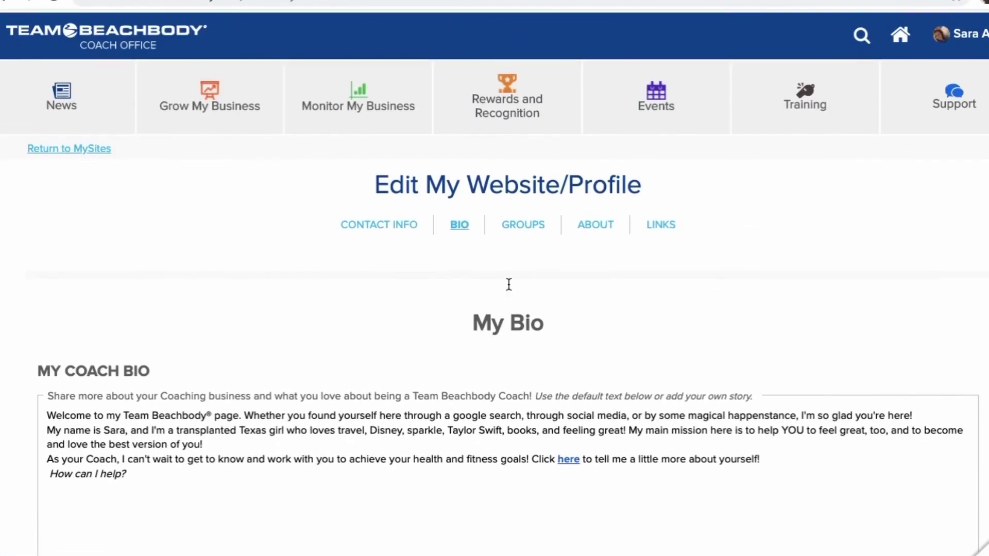
left_click(536, 225)
scroll(441, 366, "down", 2)
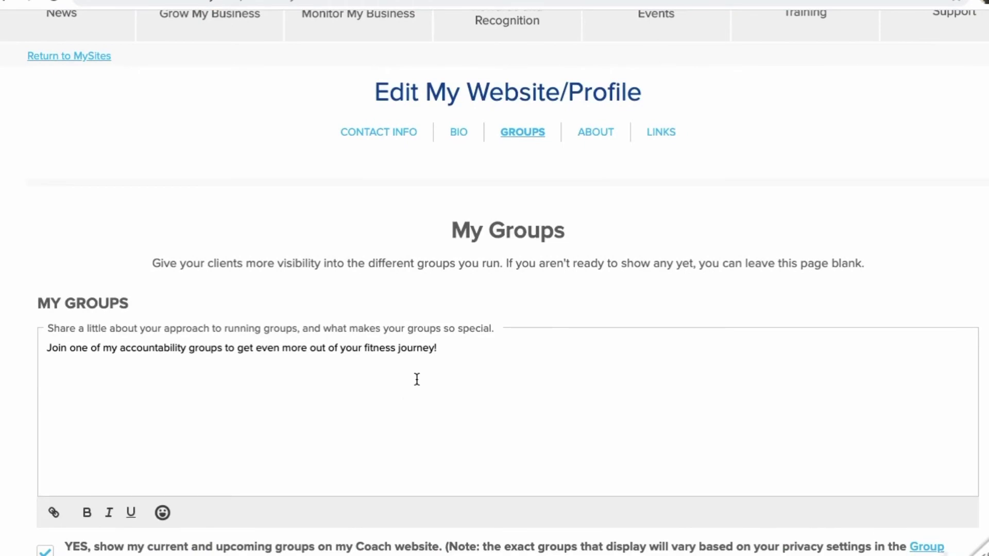
left_click(597, 134)
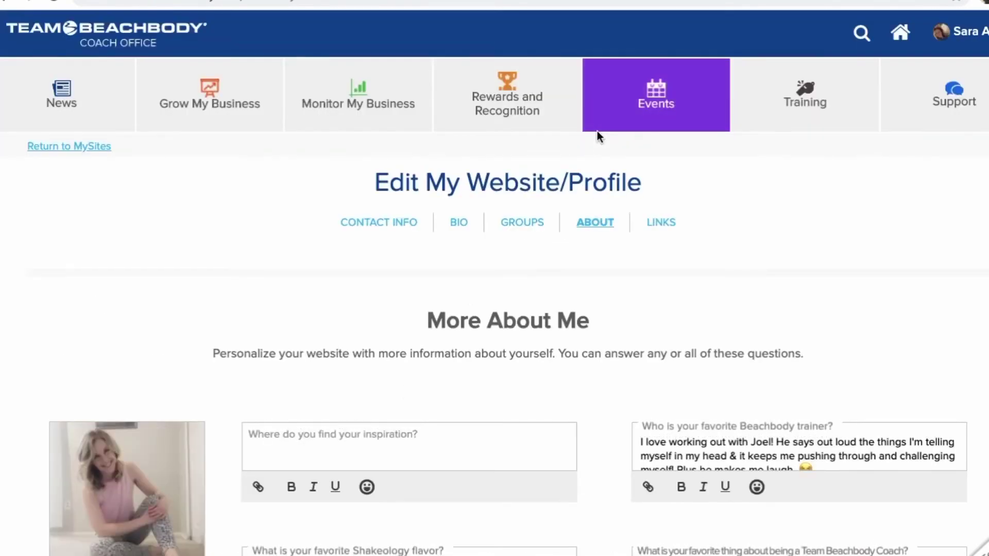
scroll(579, 432, "down", 3)
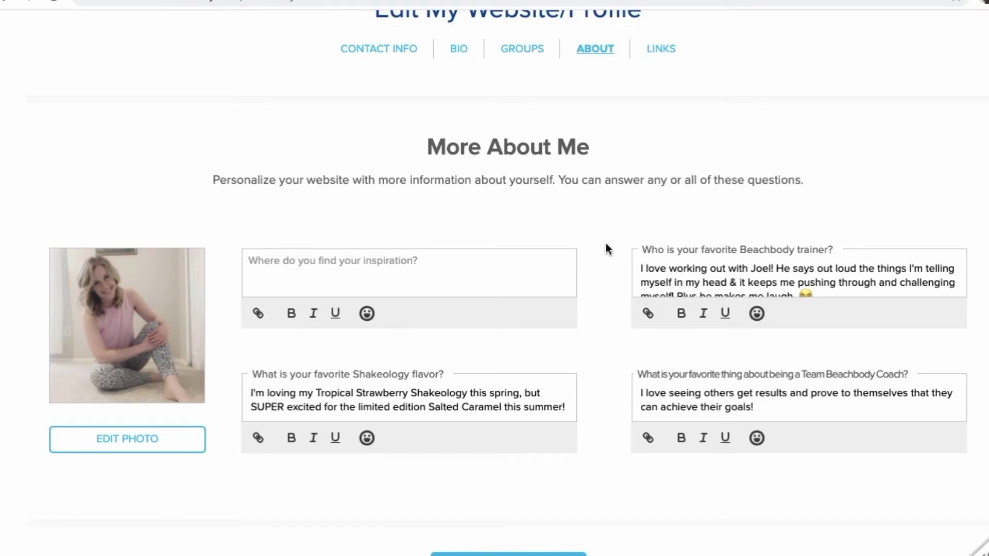
- Open the Links section and review the show/hide settings of the Beachbody links
left_click(672, 53)
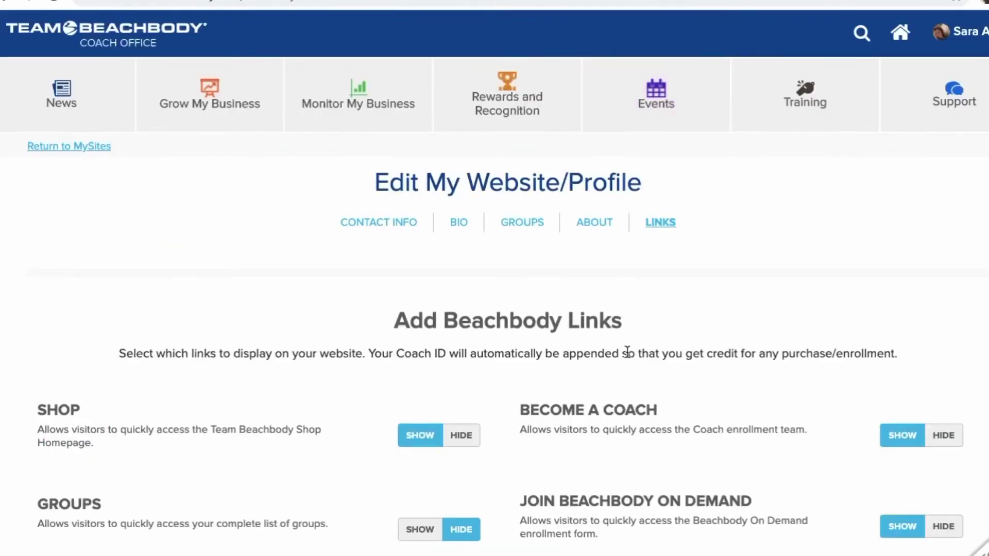
scroll(627, 352, "down", 2)
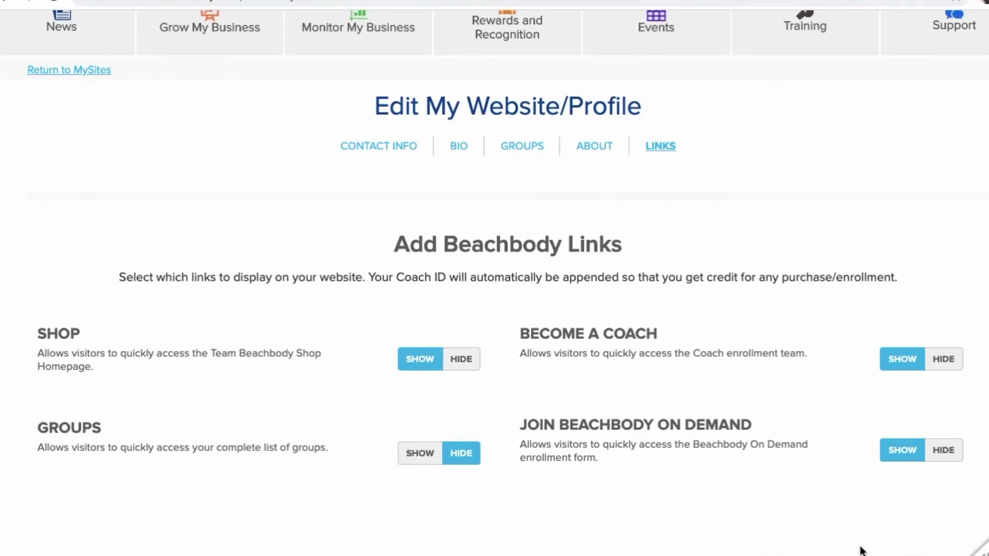
scroll(755, 514, "up", 2)
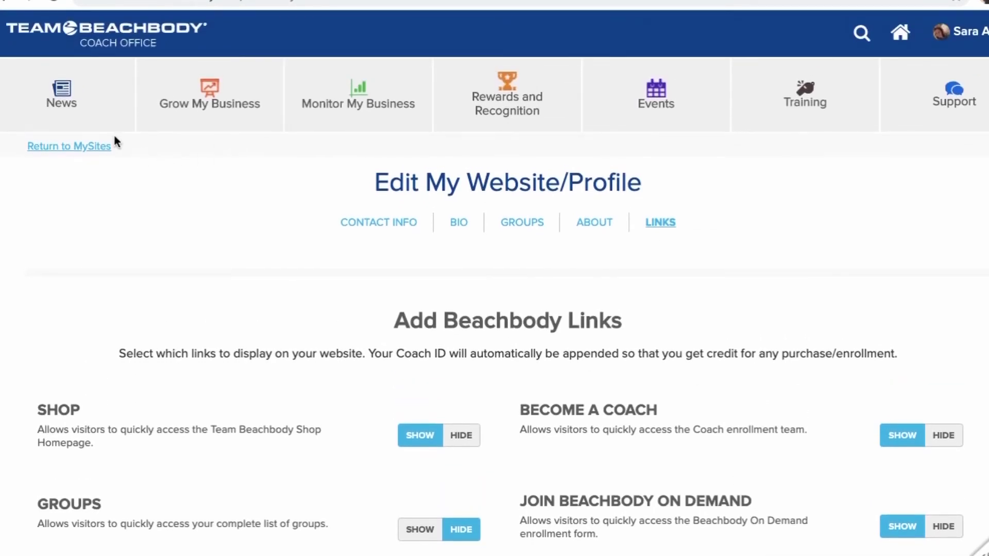
- Return to the MySites overview and view the published English site down to its About Me text
left_click(83, 147)
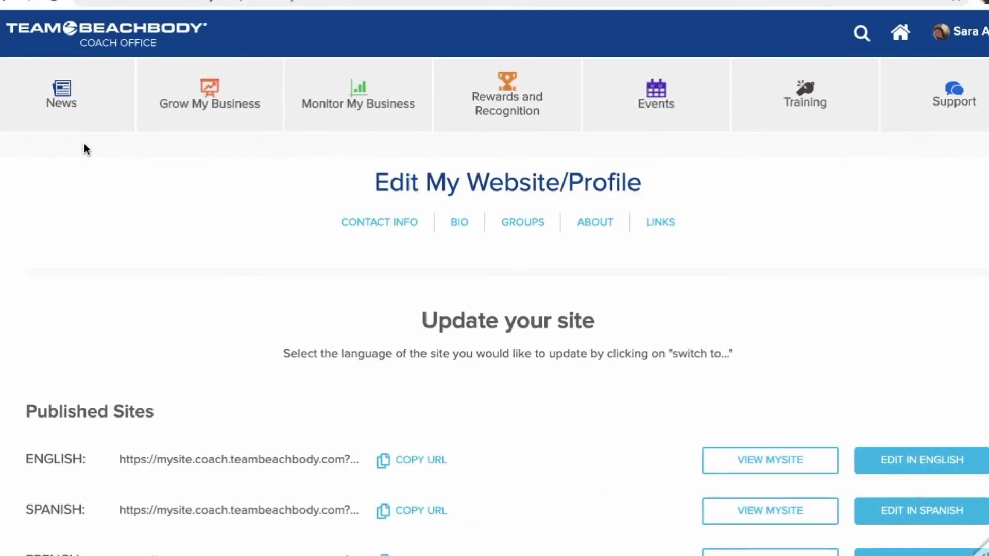
left_click(772, 460)
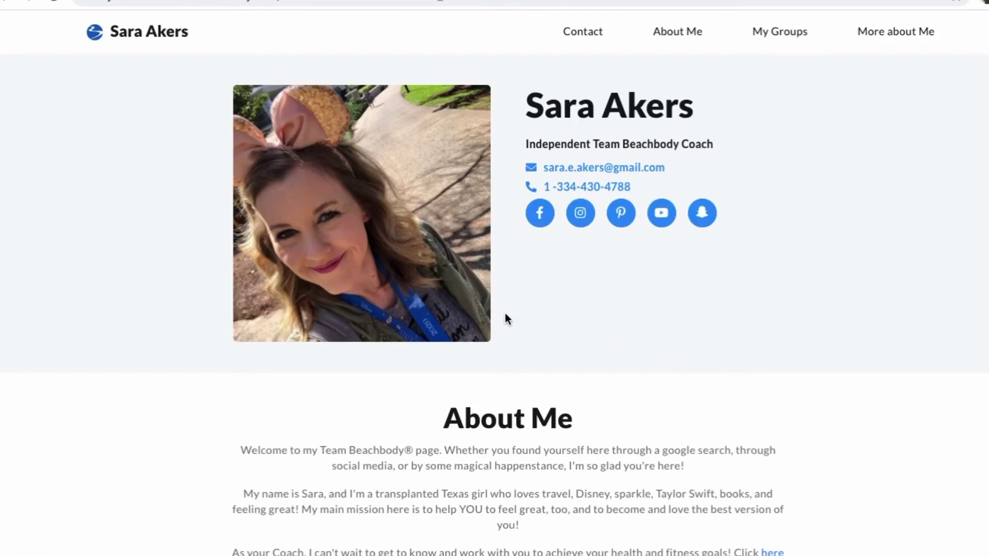
scroll(505, 313, "down", 3)
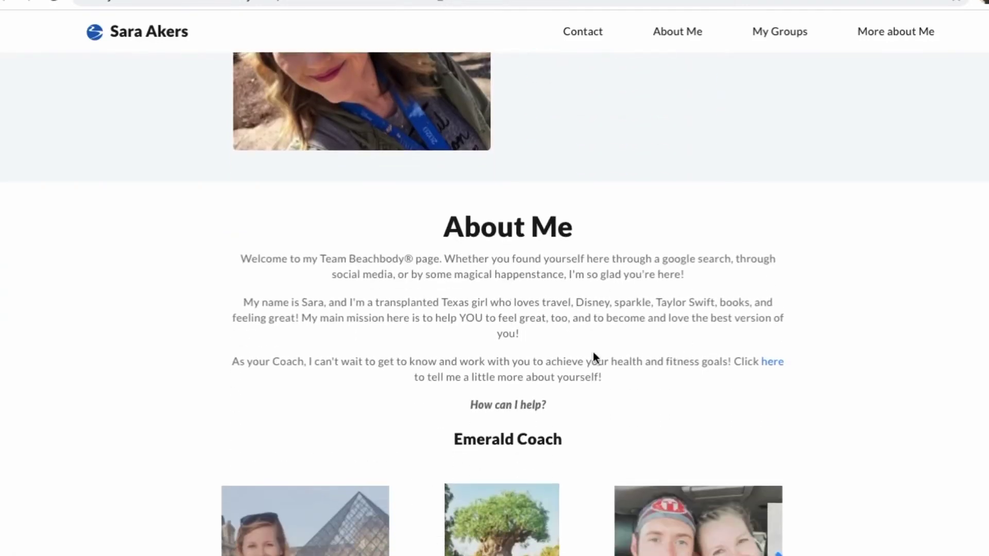
- Follow the "here" link in the About Me text and look over the questionnaire's first questions
left_click(774, 360)
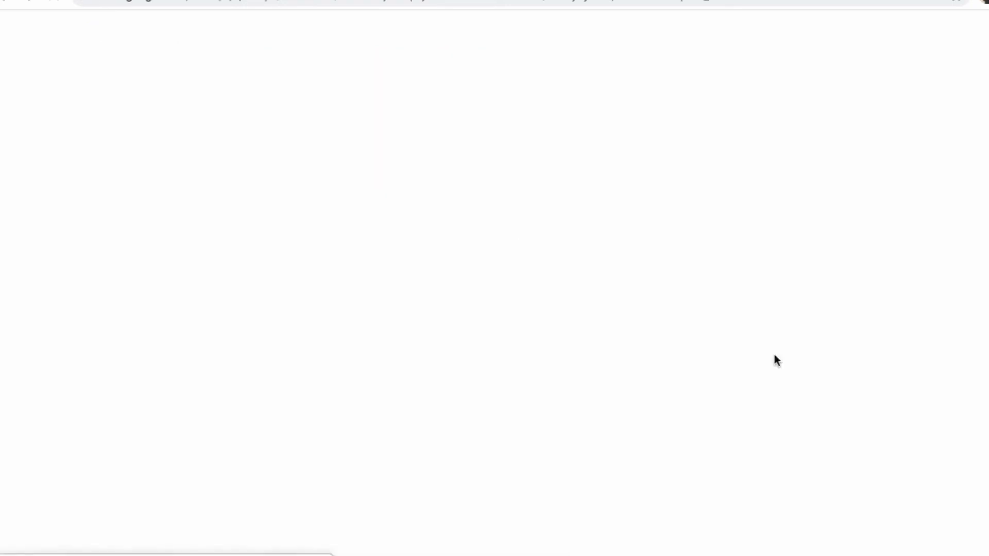
scroll(606, 246, "down", 5)
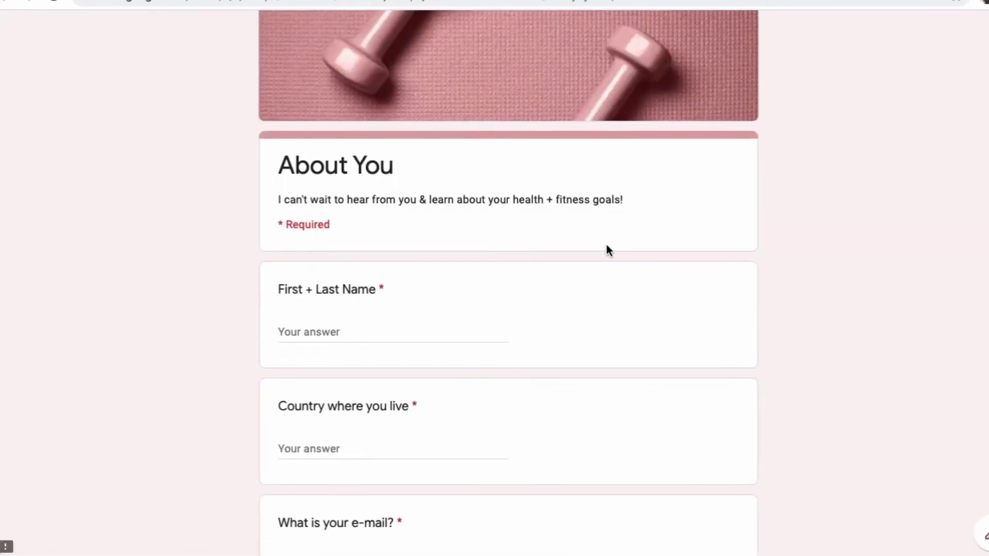
- Look through the remaining About You questions of the questionnaire, then close the form and return to the coach site
scroll(606, 246, "down", 4)
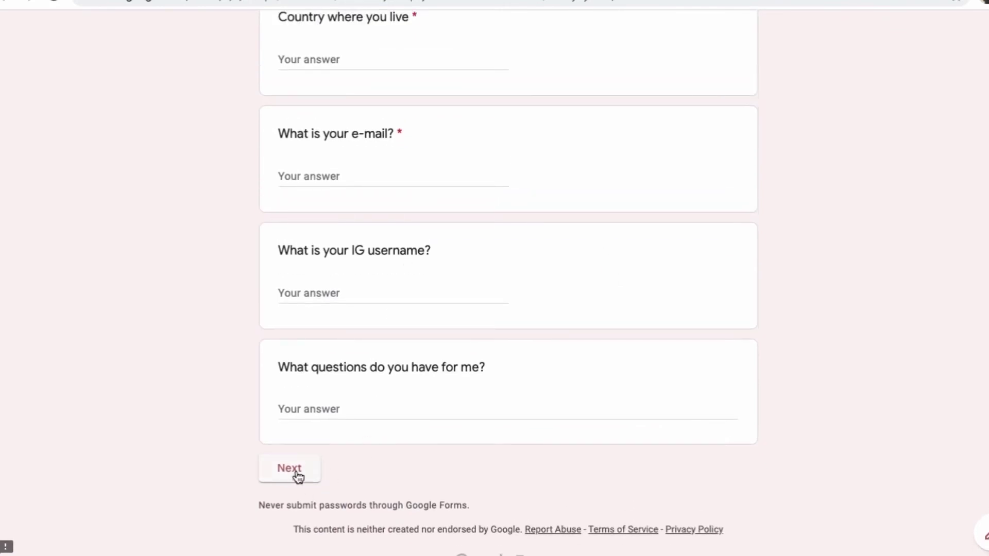
scroll(545, 409, "up", 9)
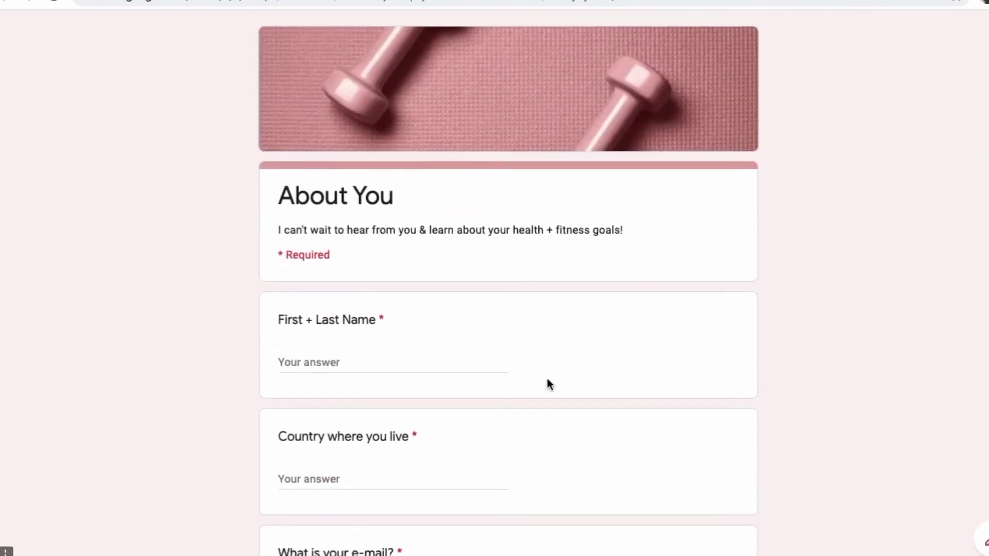
key("ctrl+w")
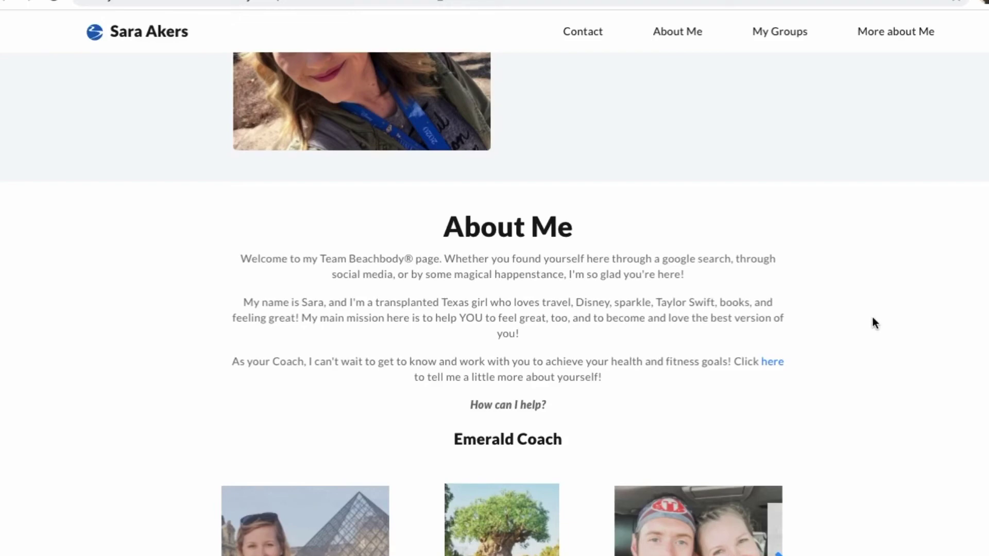
- View the three captioned gallery photos below the About Me text at full size and close the photo viewer
scroll(864, 429, "down", 5)
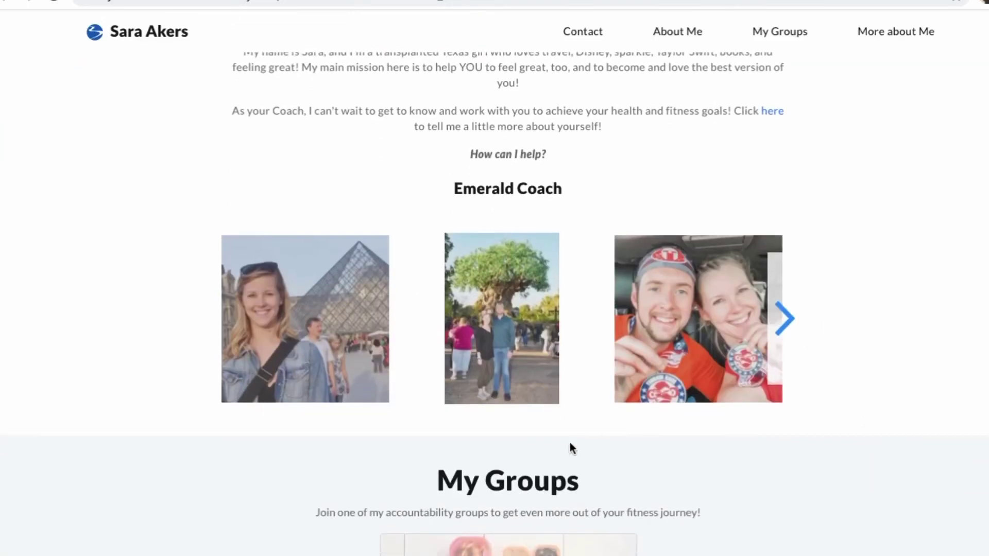
left_click(283, 340)
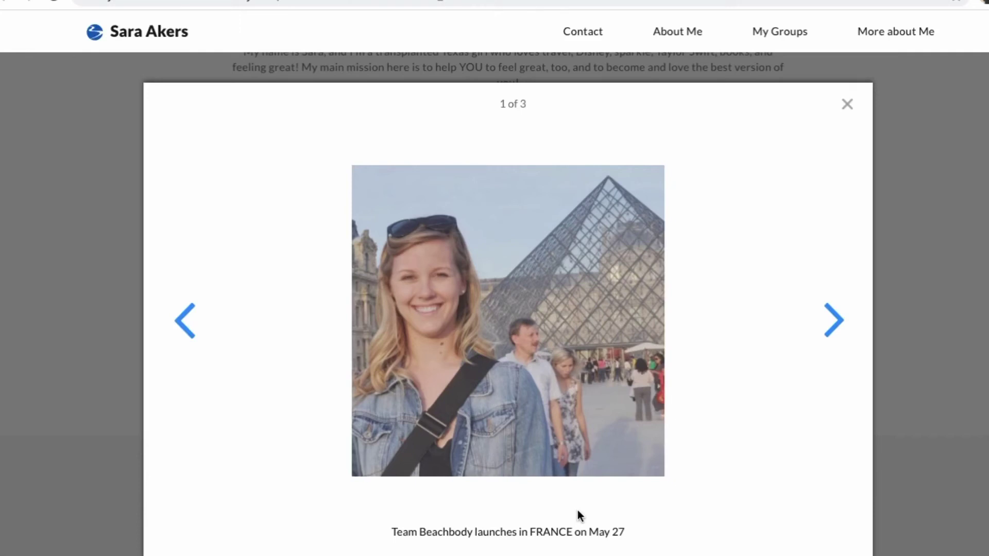
left_click(833, 329)
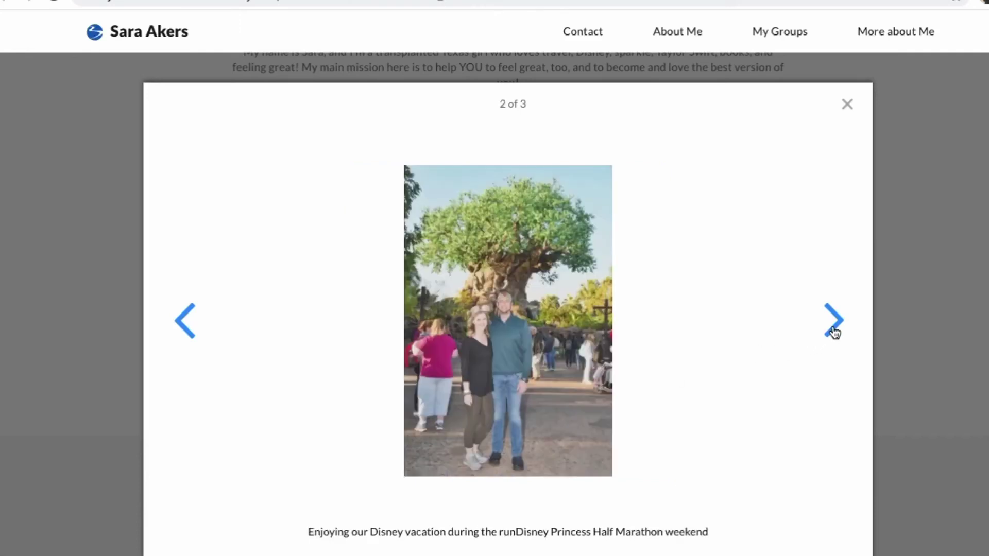
left_click(834, 329)
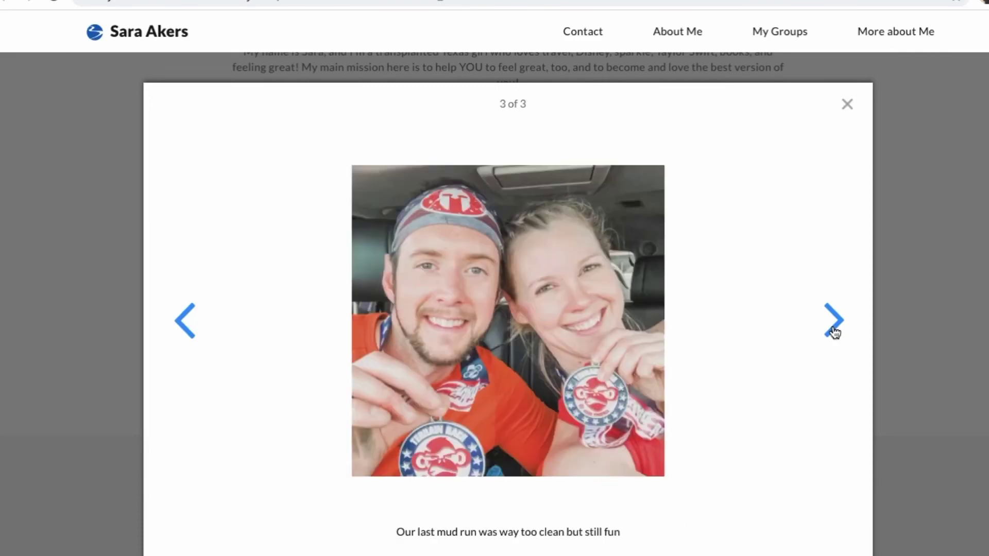
left_click(847, 104)
- Review the My Groups and More about Me sections down to the footer links, and return to the site's contact header
scroll(836, 453, "down", 5)
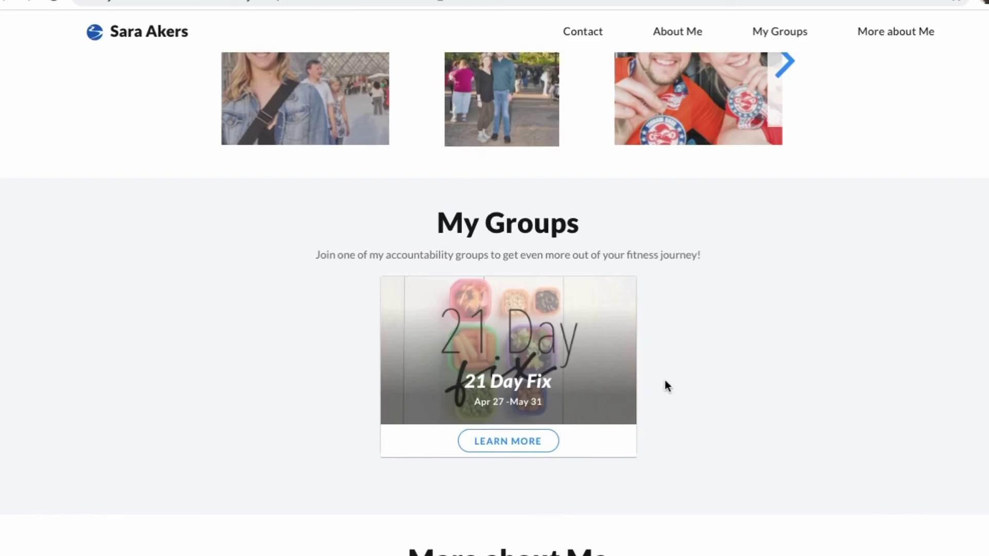
scroll(664, 381, "down", 5)
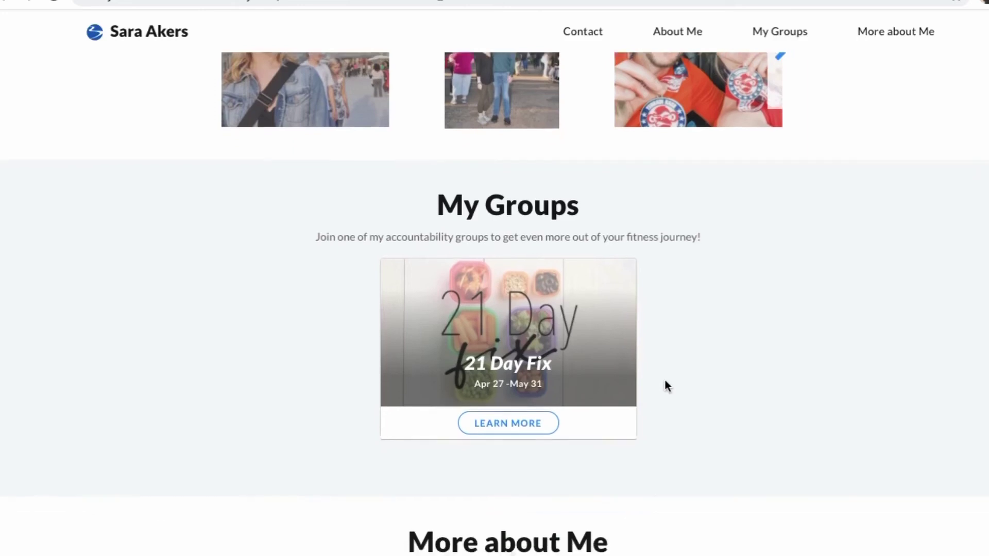
scroll(665, 380, "up", 2)
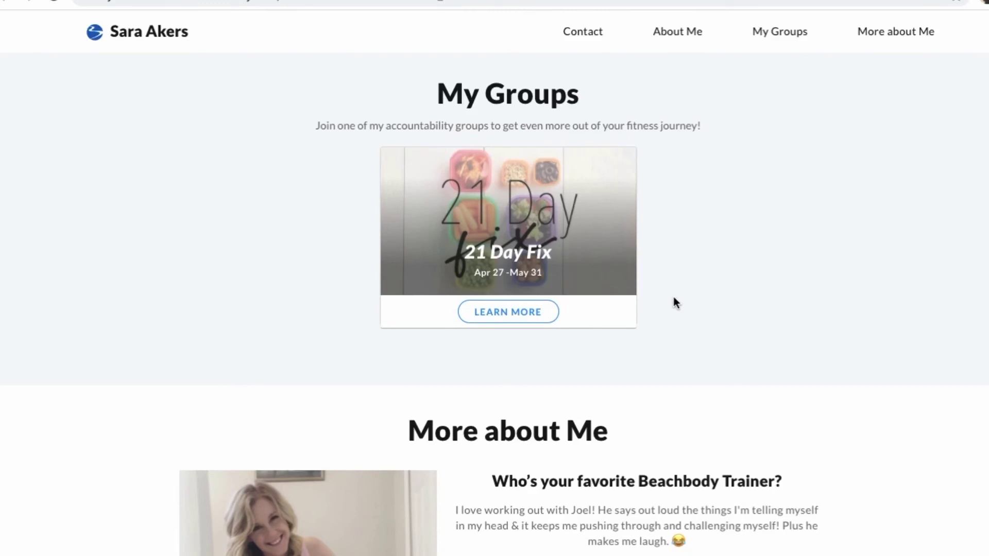
scroll(672, 296, "down", 6)
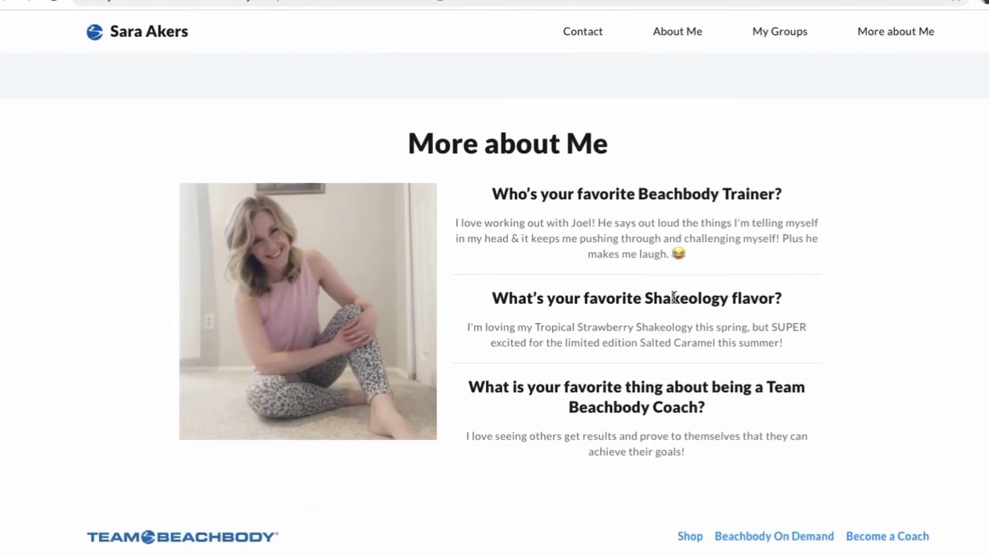
scroll(673, 298, "down", 1)
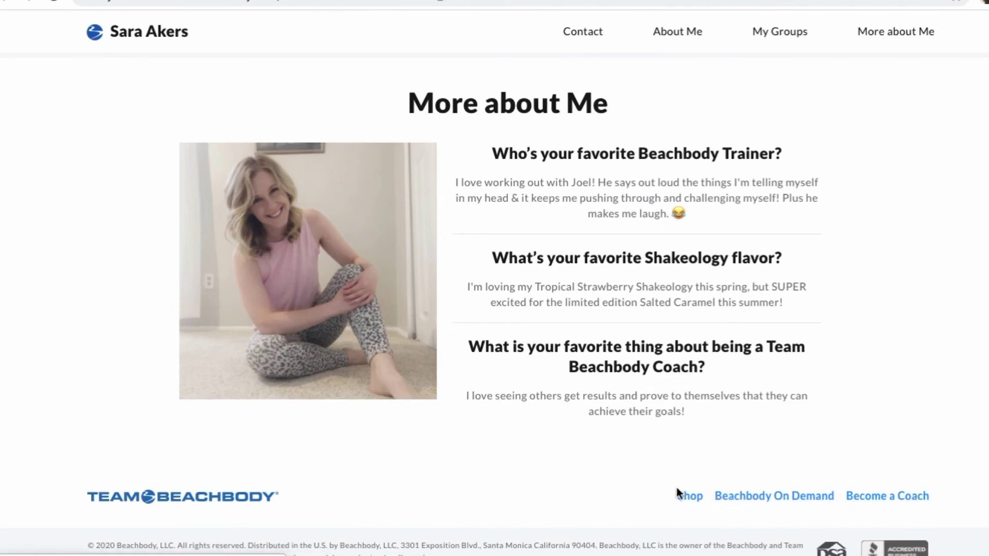
scroll(622, 487, "up", 9)
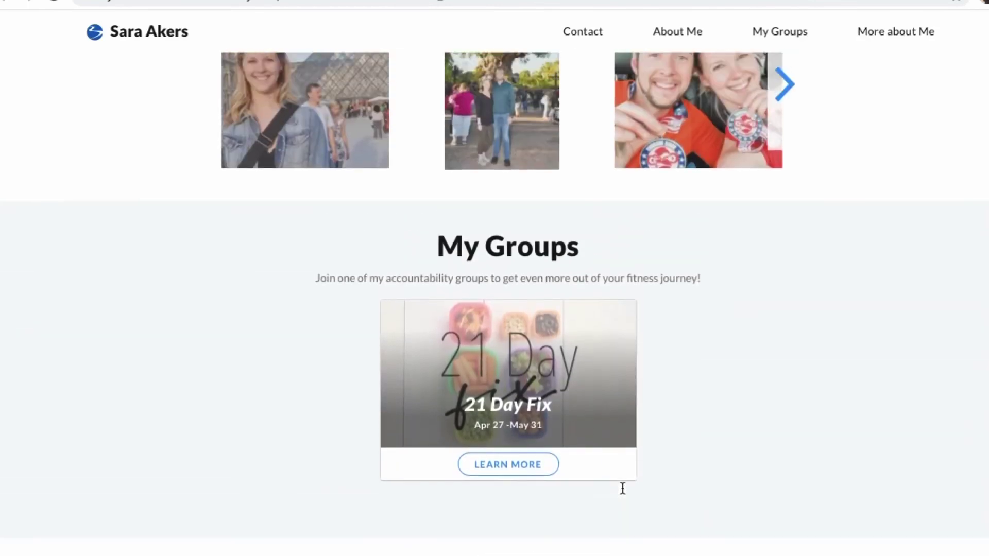
scroll(622, 487, "up", 10)
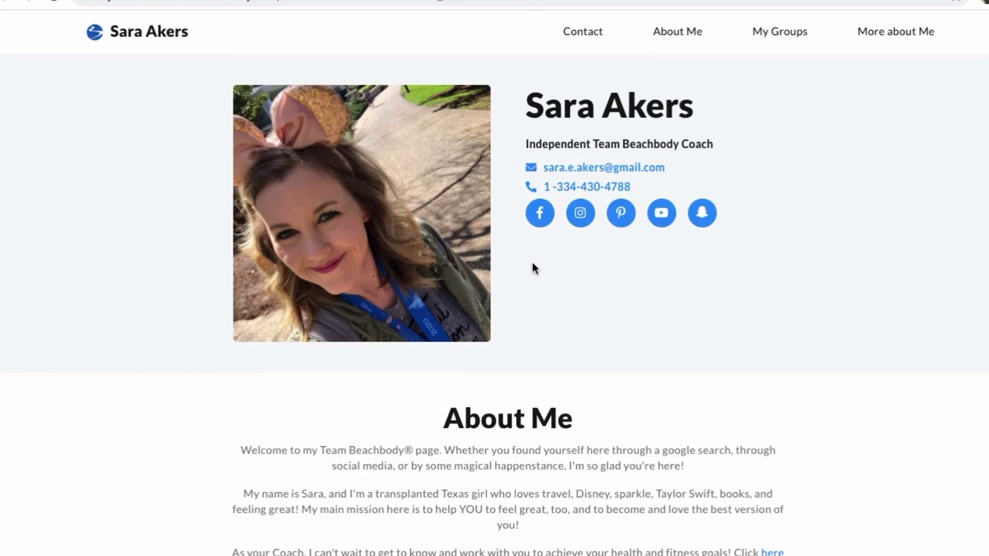
- Switch back to the Coach Office page and open the Graphical Genealogy downline report
left_click(227, 1)
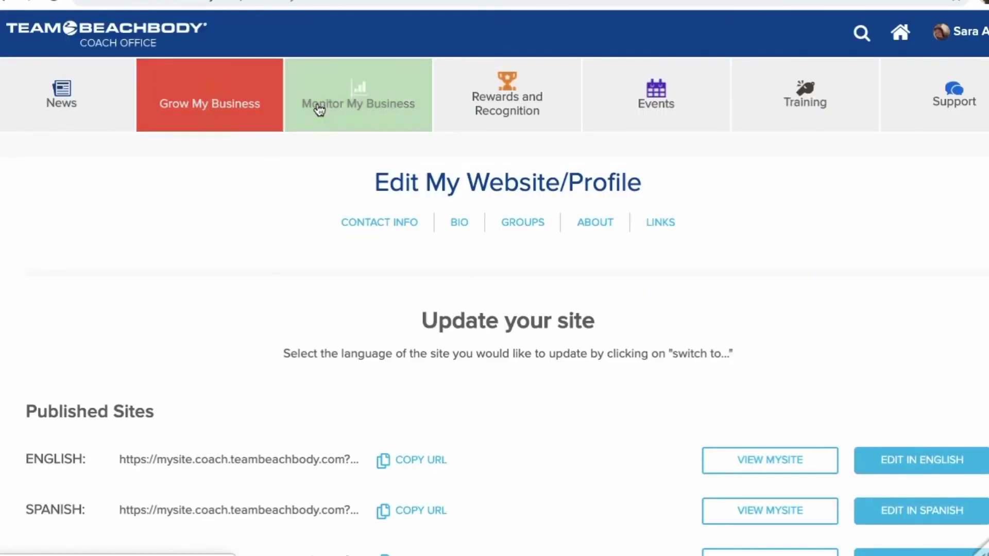
mouse_move(316, 104)
left_click(467, 401)
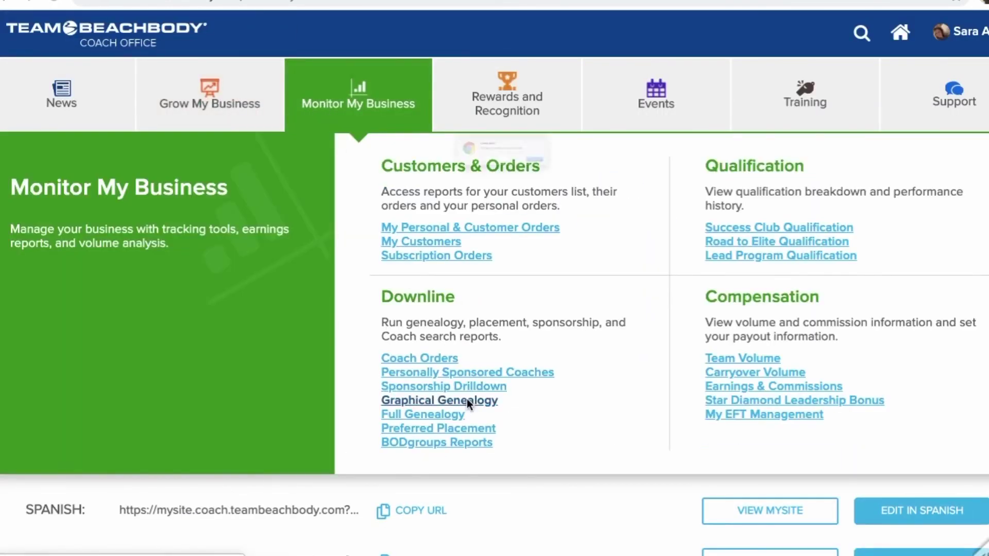
left_click(618, 188)
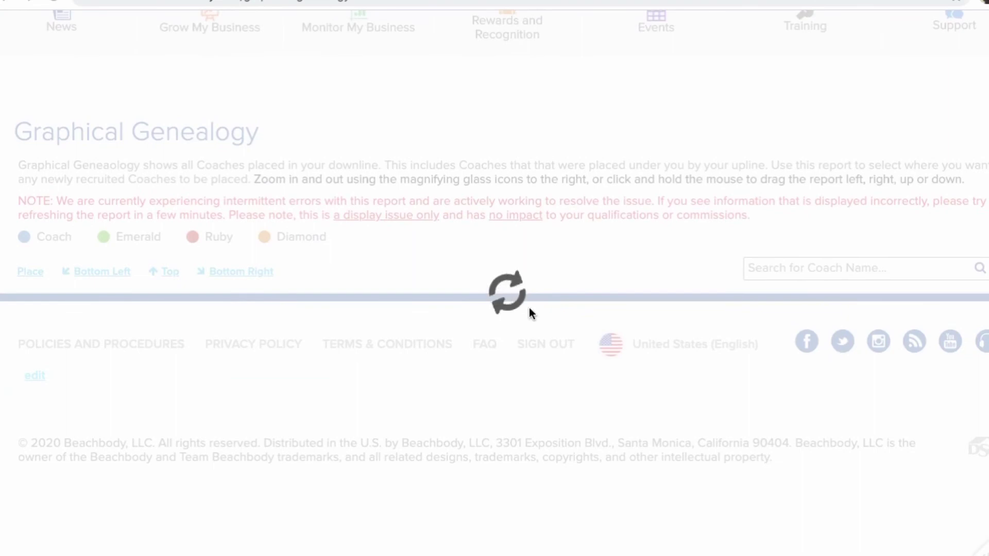
- Expand the leftmost branch of the genealogy tree from the level 3 coach down to level 6
scroll(530, 313, "down", 13)
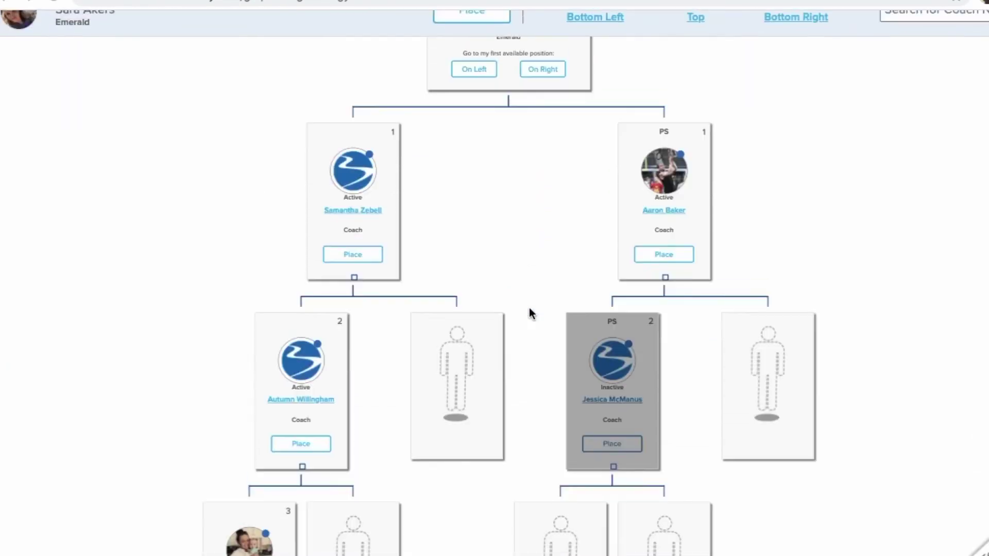
scroll(530, 312, "down", 2)
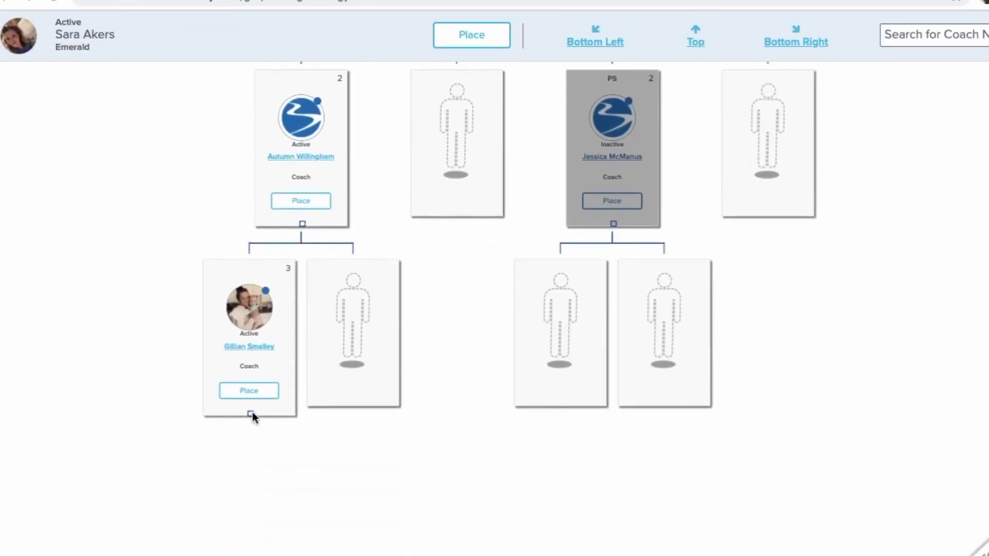
scroll(463, 406, "down", 3)
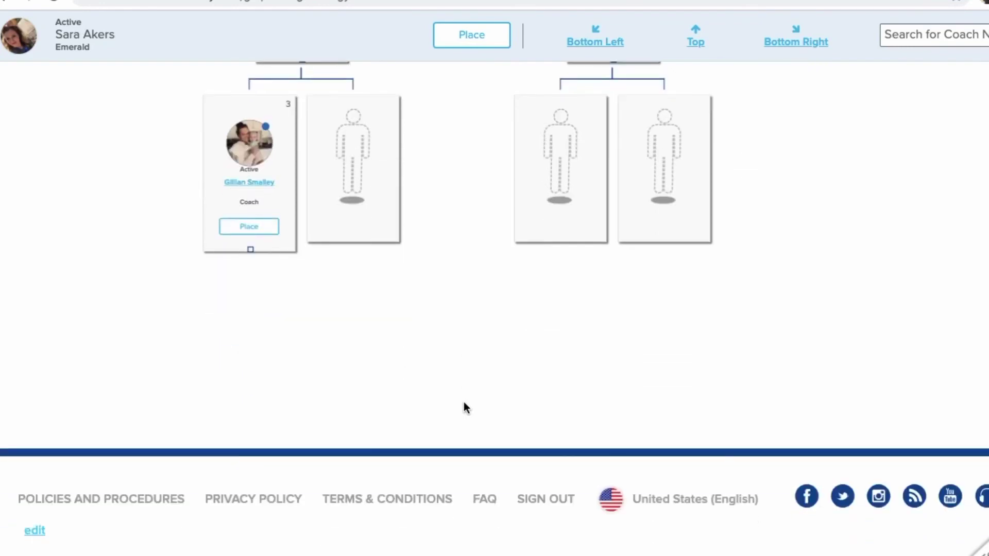
scroll(463, 406, "up", 1)
left_click(251, 312)
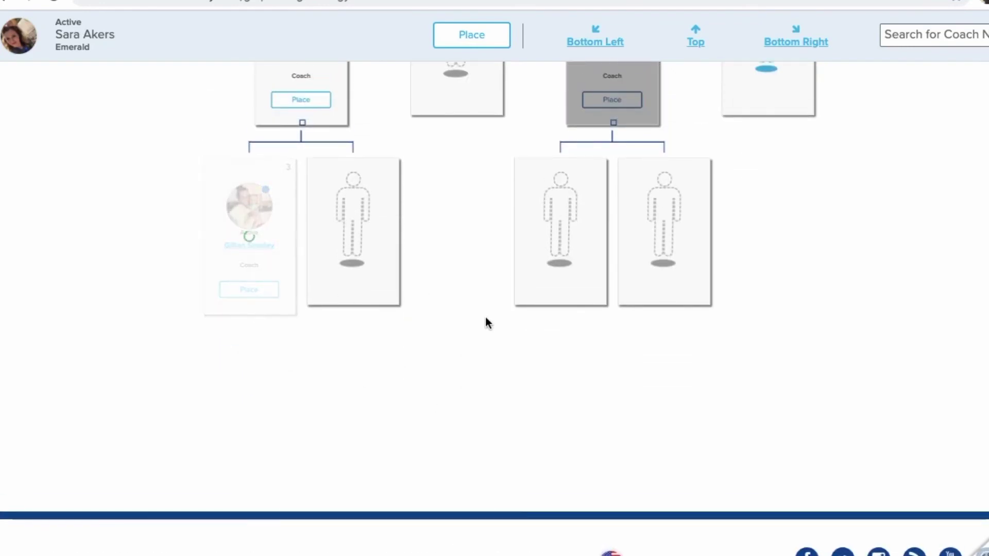
scroll(315, 320, "down", 1)
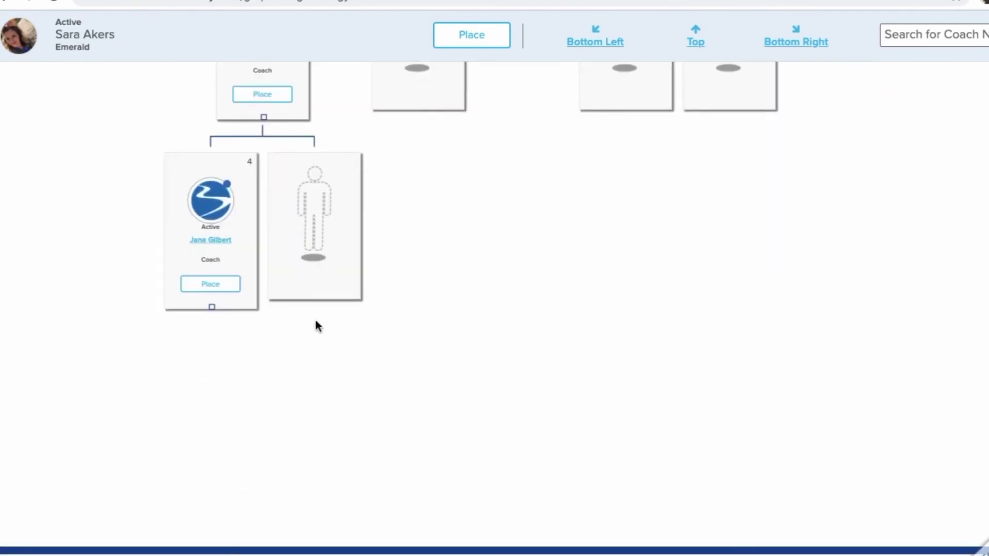
left_click(213, 308)
scroll(512, 317, "down", 5)
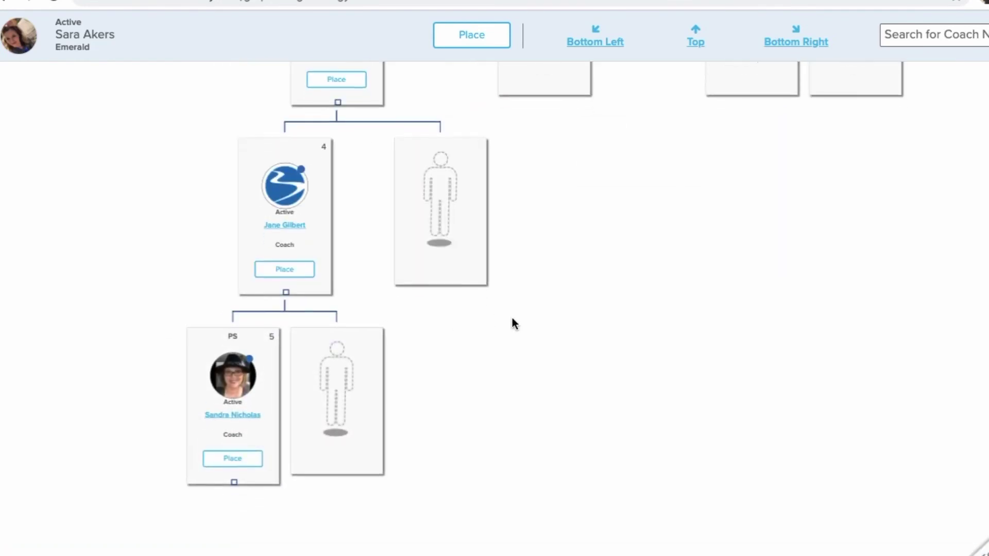
left_click(234, 257)
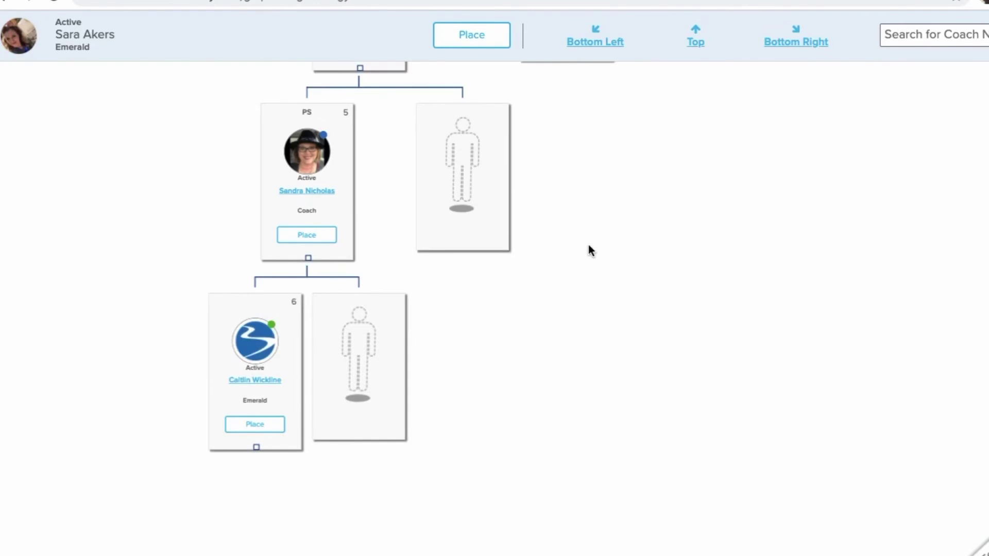